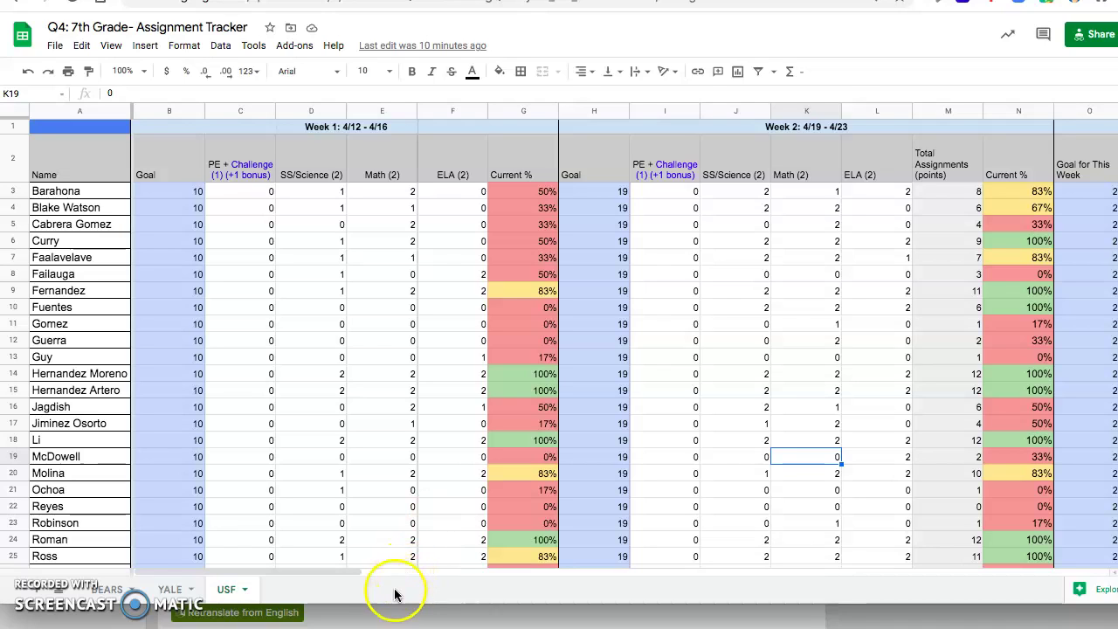
Shorten the tracker window to reveal the message behind it, and look through the BEARS, YALE and USF class sheets, ending on BEARS
left_click_drag(387, 600, 409, 400)
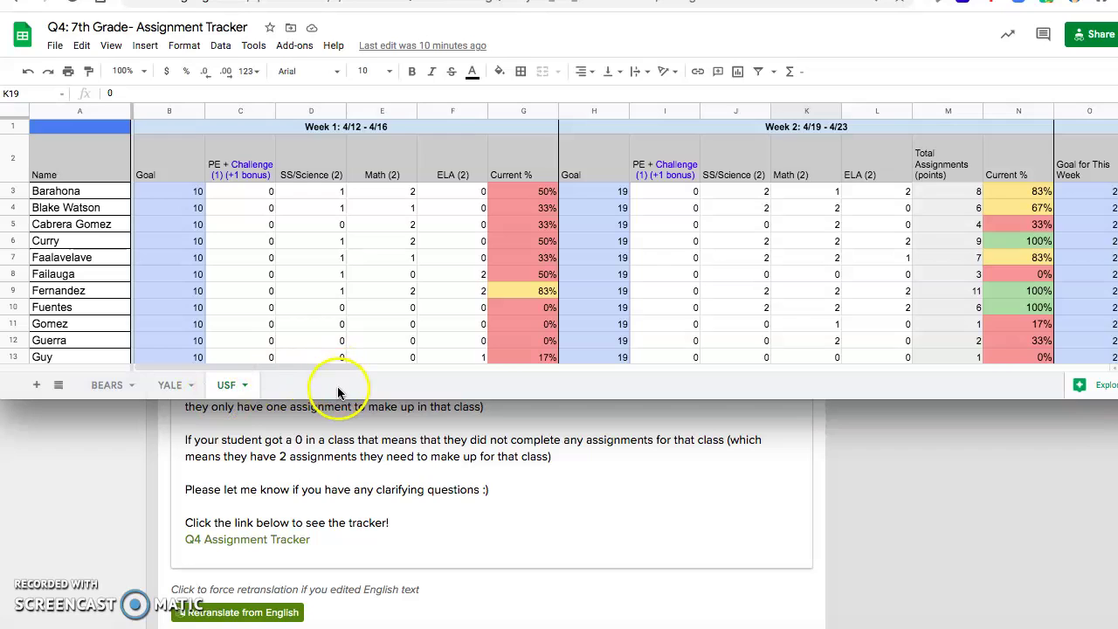
left_click_drag(334, 398, 334, 407)
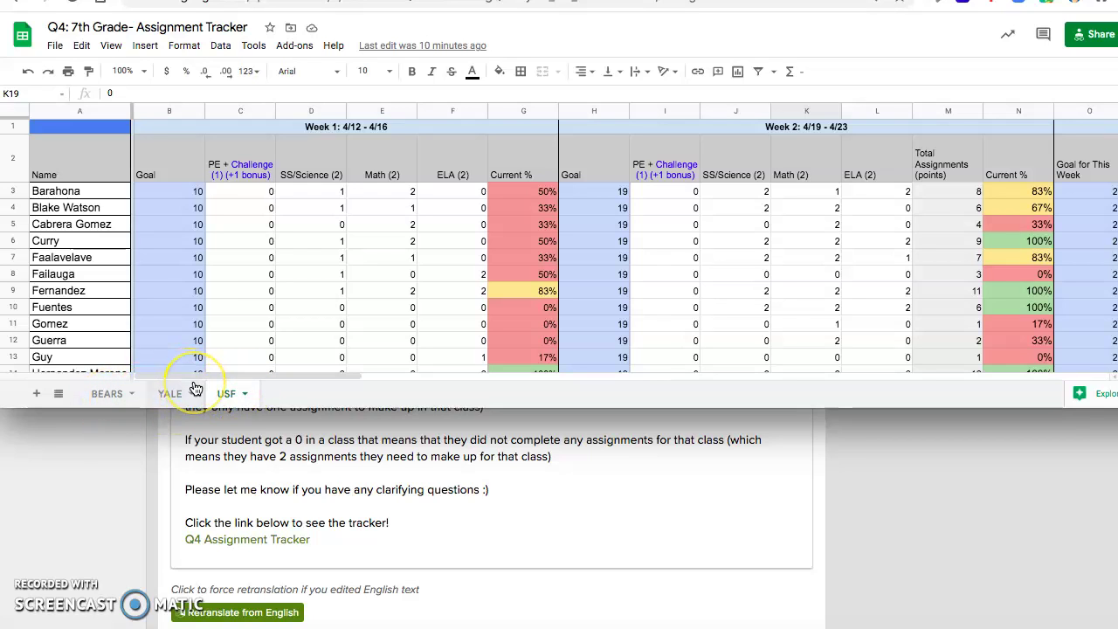
left_click(105, 398)
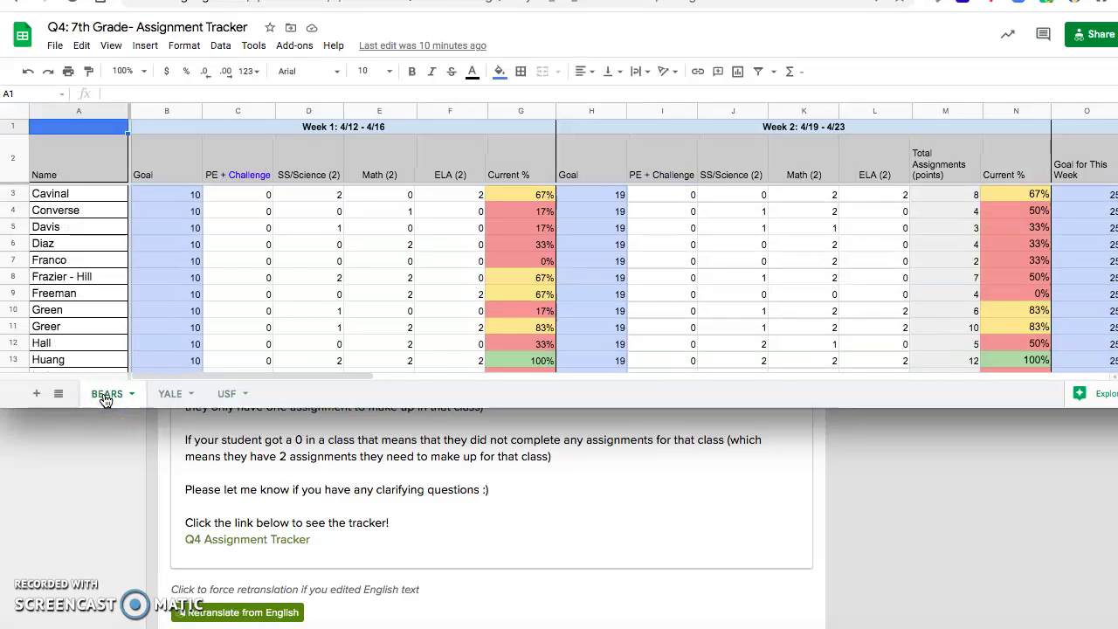
scroll(83, 259, "down", 5)
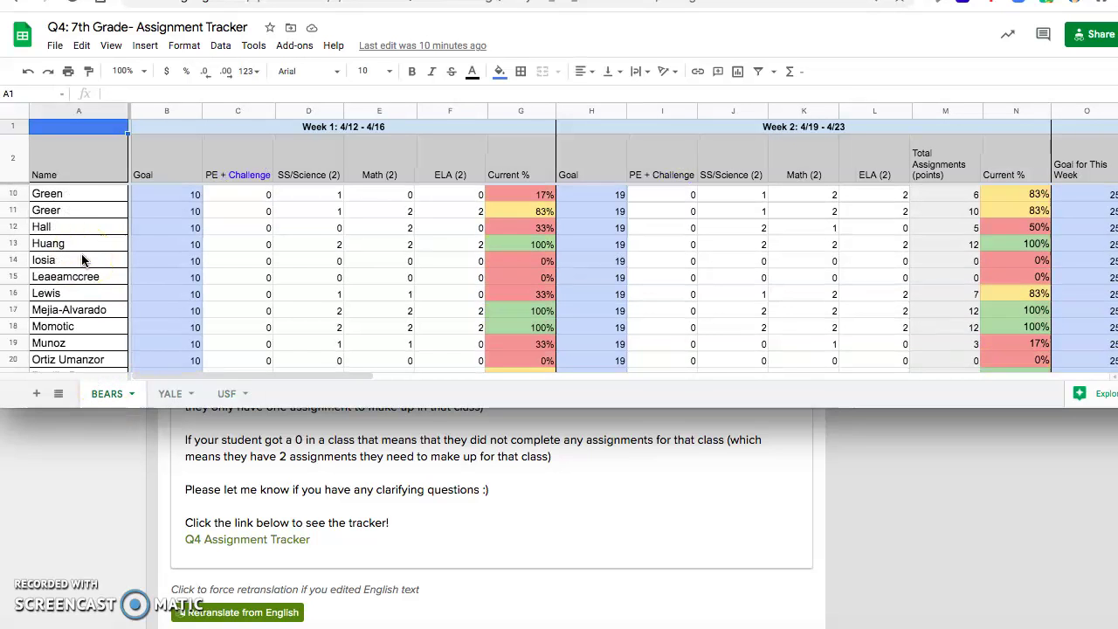
scroll(83, 260, "down", 1)
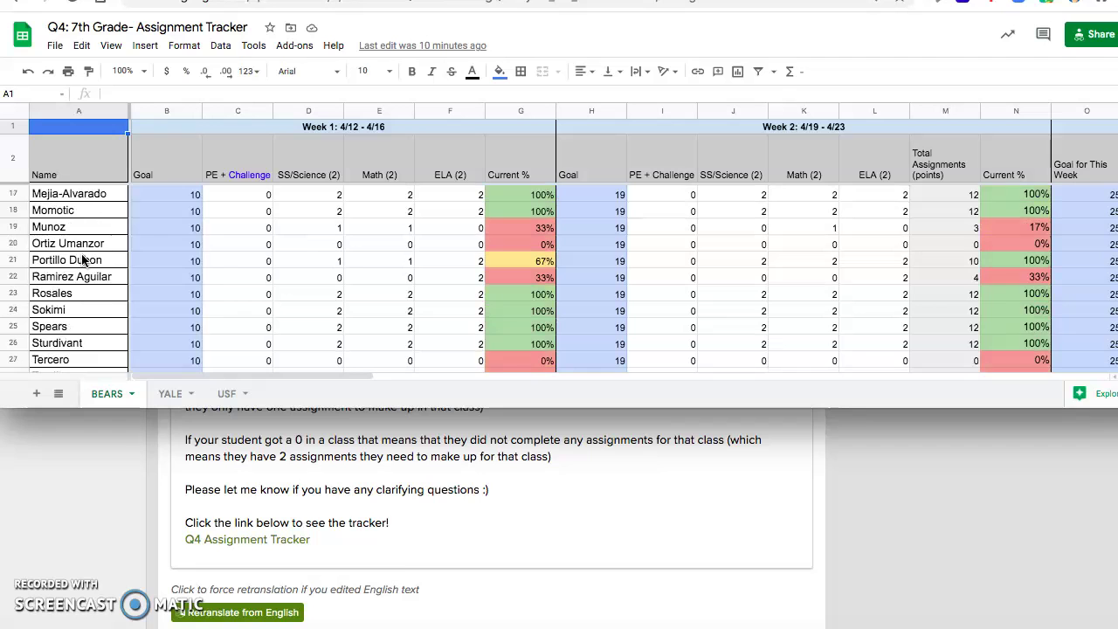
left_click(164, 397)
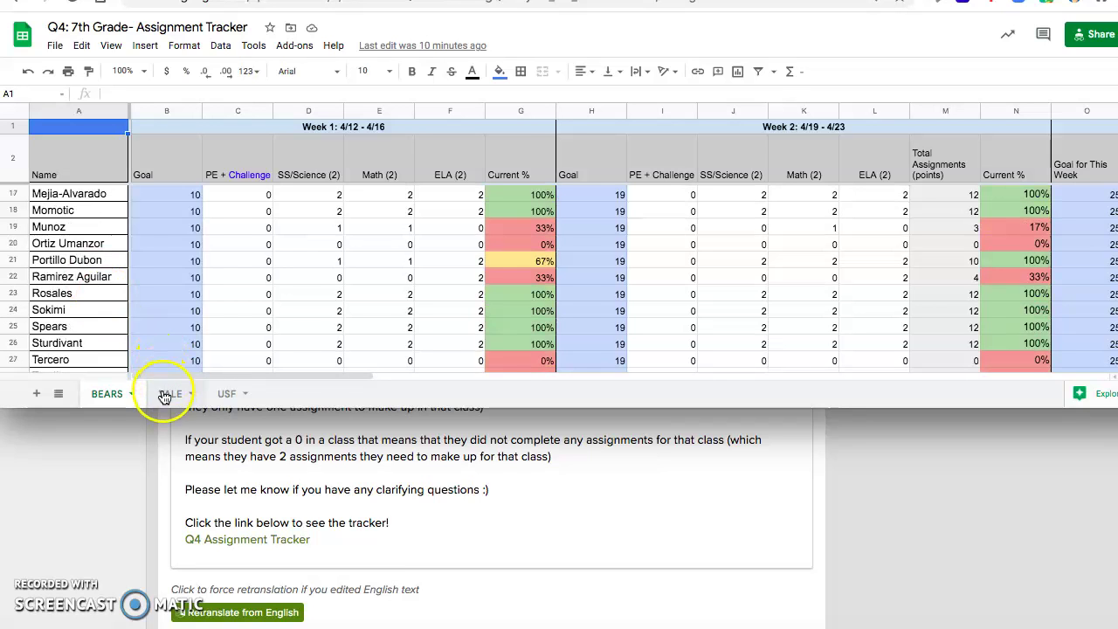
left_click(228, 395)
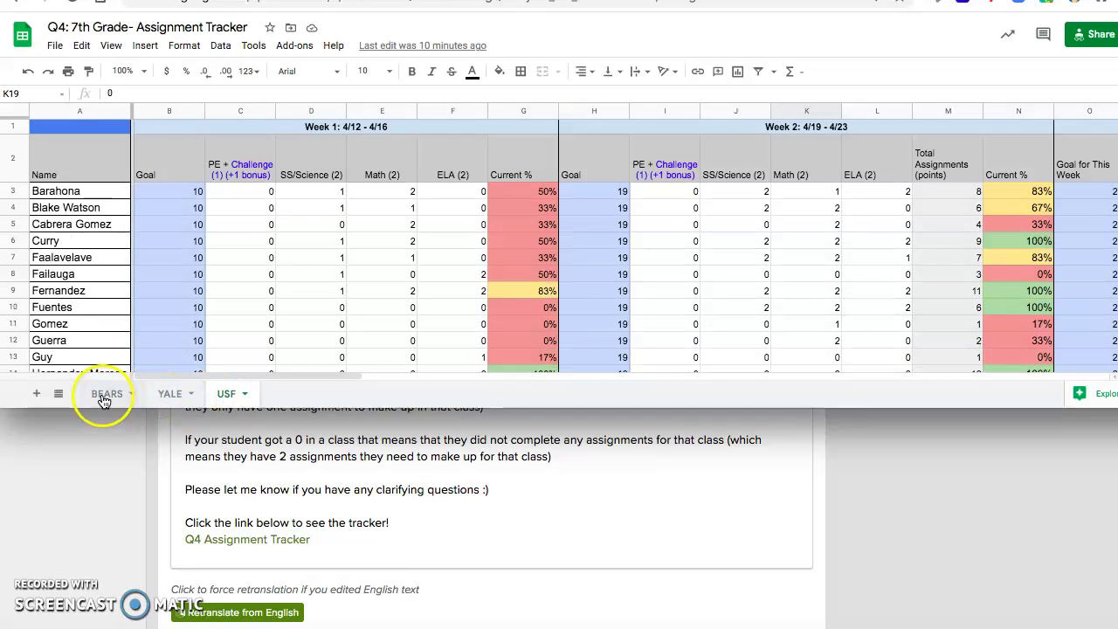
left_click(103, 398)
Enlarge the tracker window again and examine the Week 2 and Week 3 sections of the BEARS sheet
left_click_drag(338, 516, 318, 624)
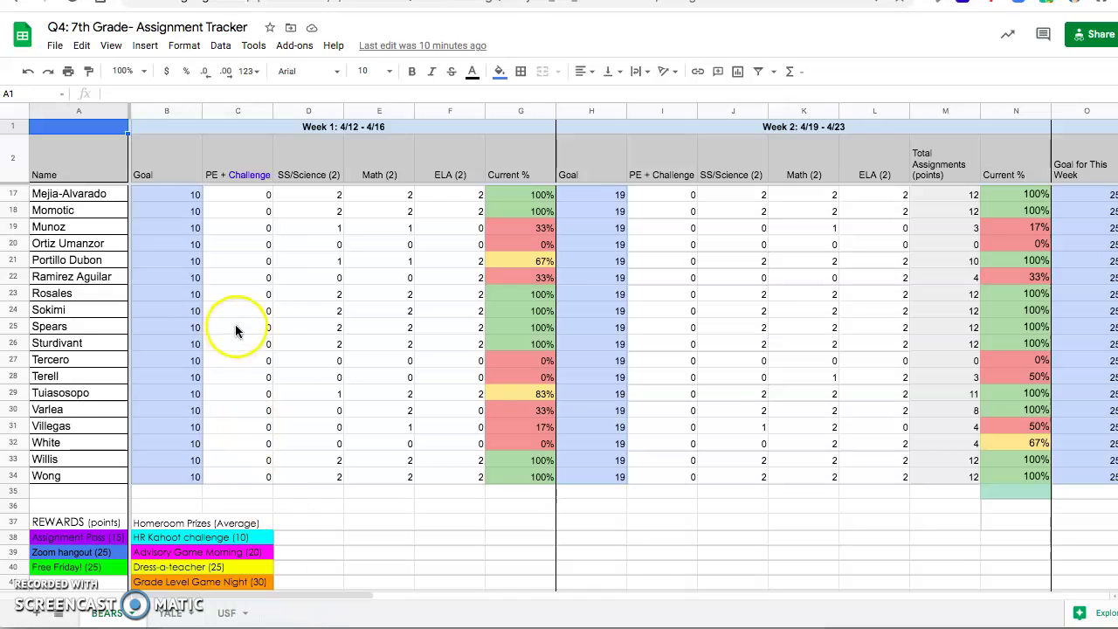
scroll(571, 279, "right", 2)
scroll(572, 276, "up", 5)
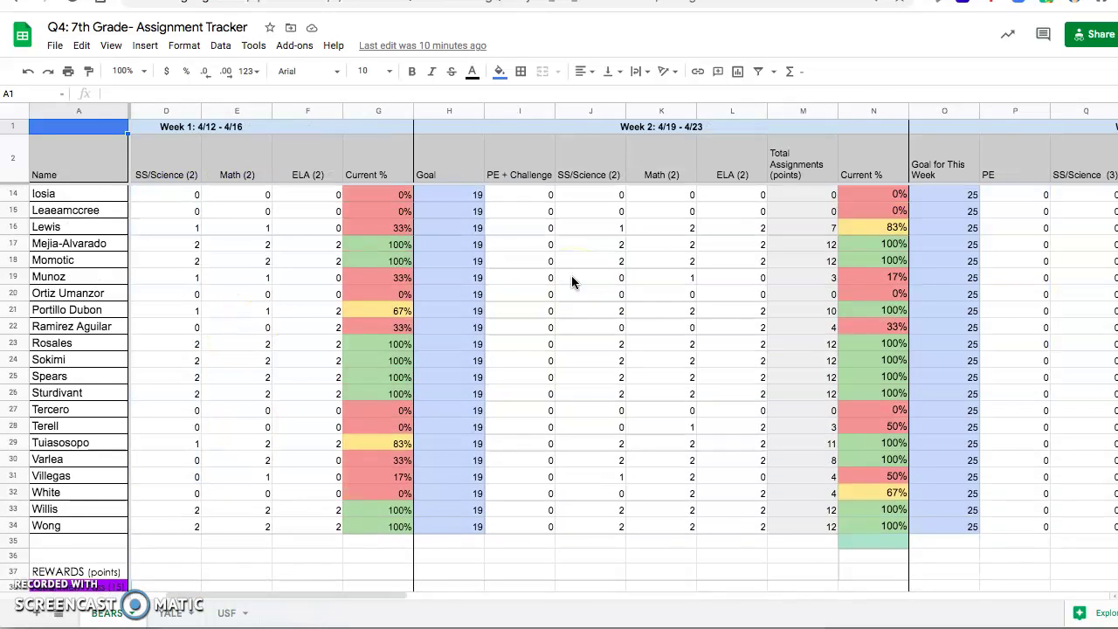
left_click(628, 128)
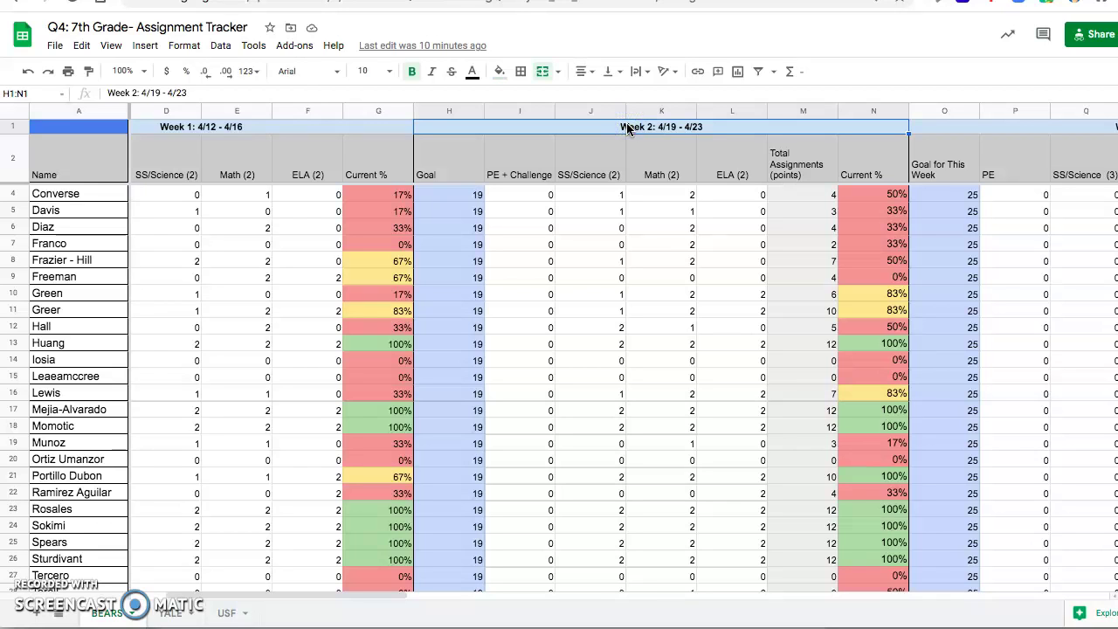
scroll(626, 131, "right", 5)
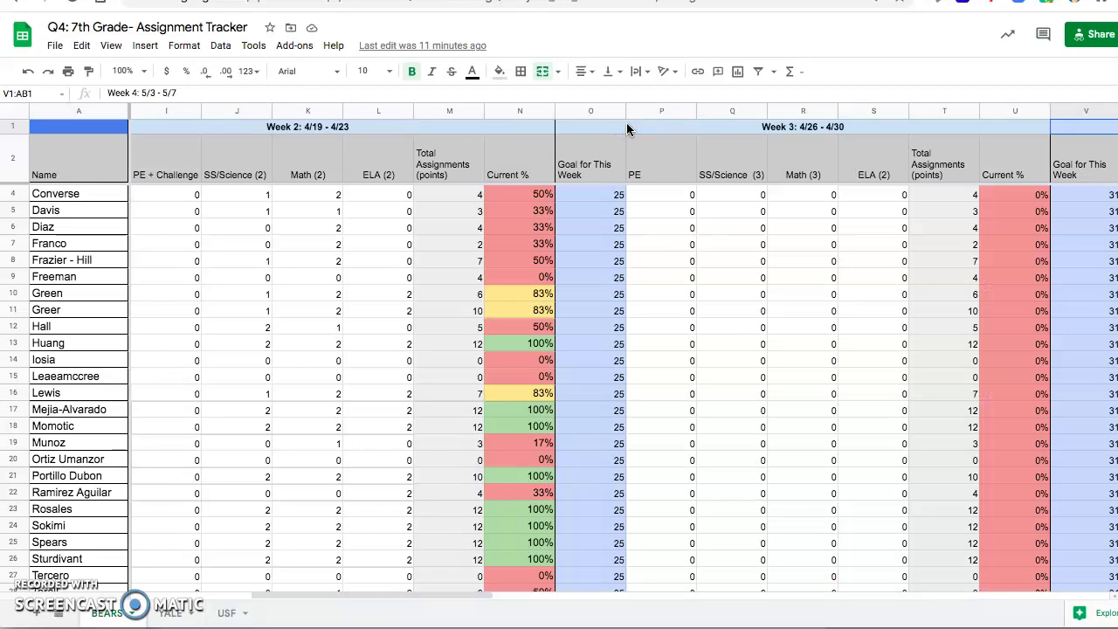
left_click(624, 130)
scroll(824, 212, "left", 6)
scroll(823, 212, "up", 1)
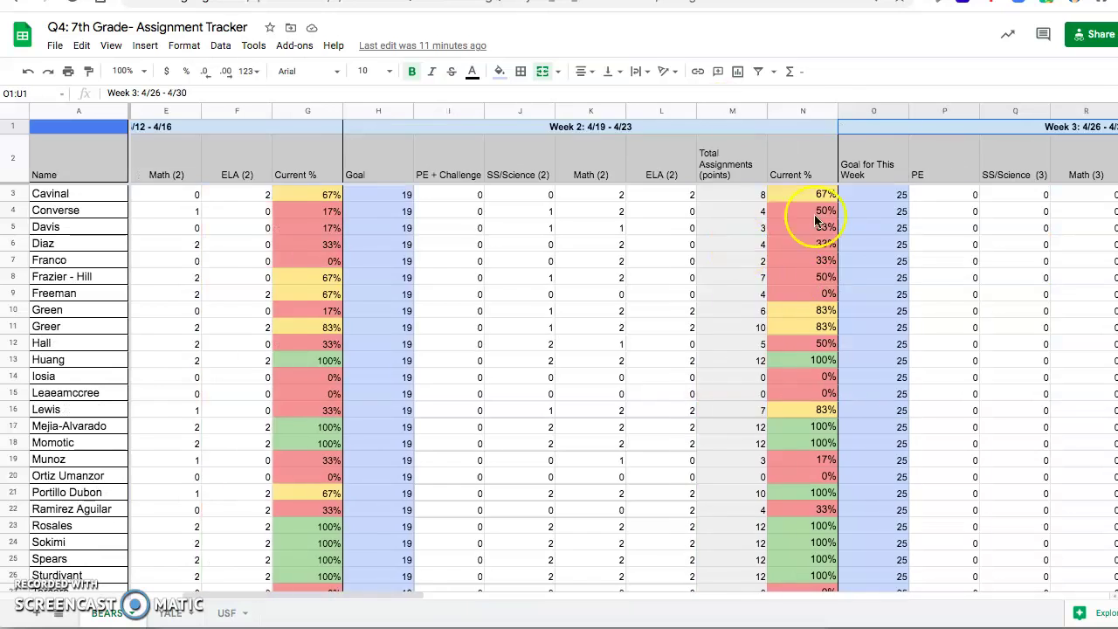
scroll(969, 282, "right", 4)
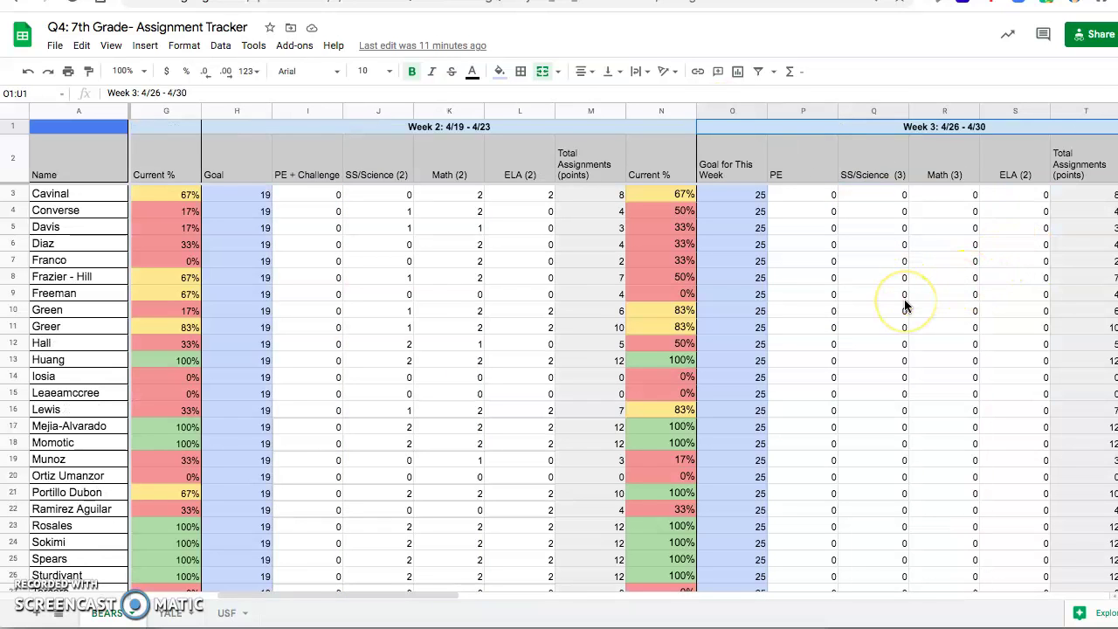
scroll(905, 305, "left", 2)
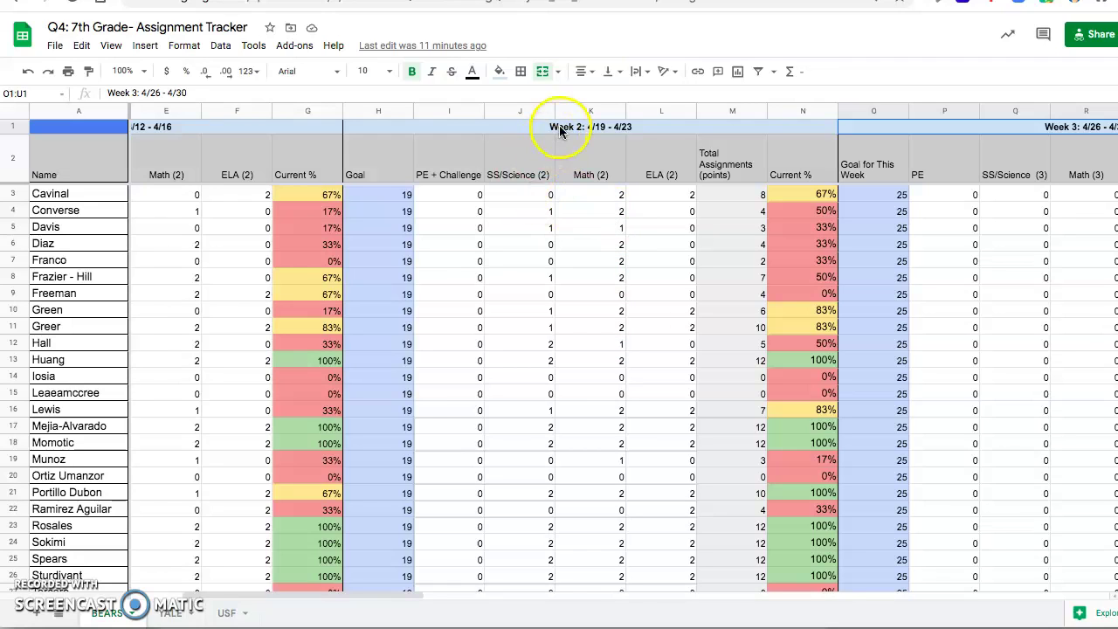
Review the Week 2 subject headers in turn: SS/Science (2), Math (2) and ELA (2)
left_click(511, 177)
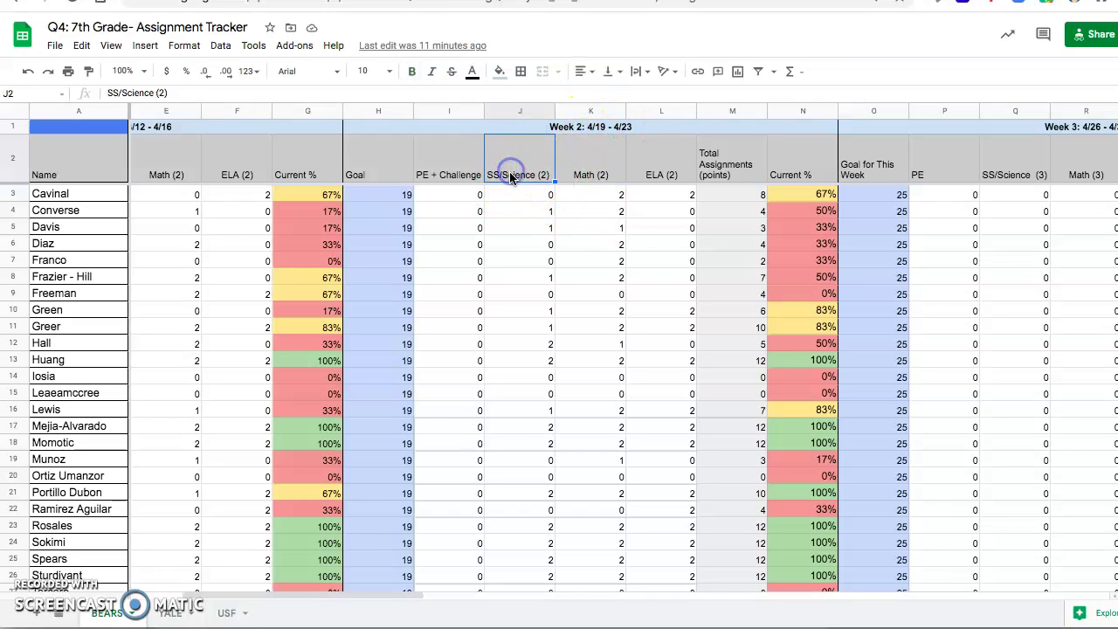
key("Right")
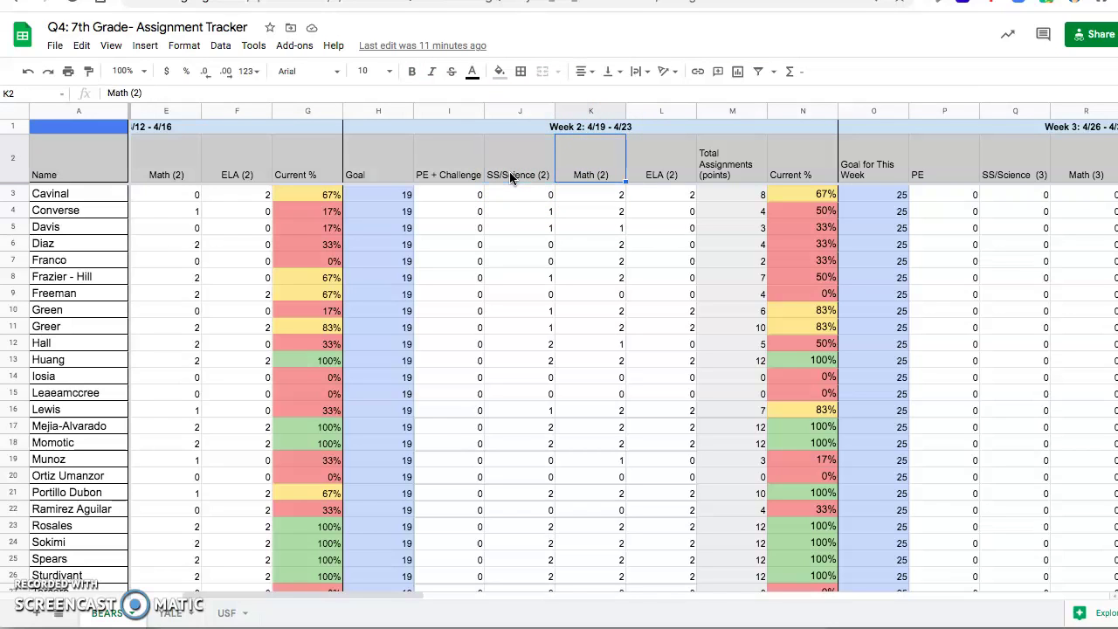
key("Right")
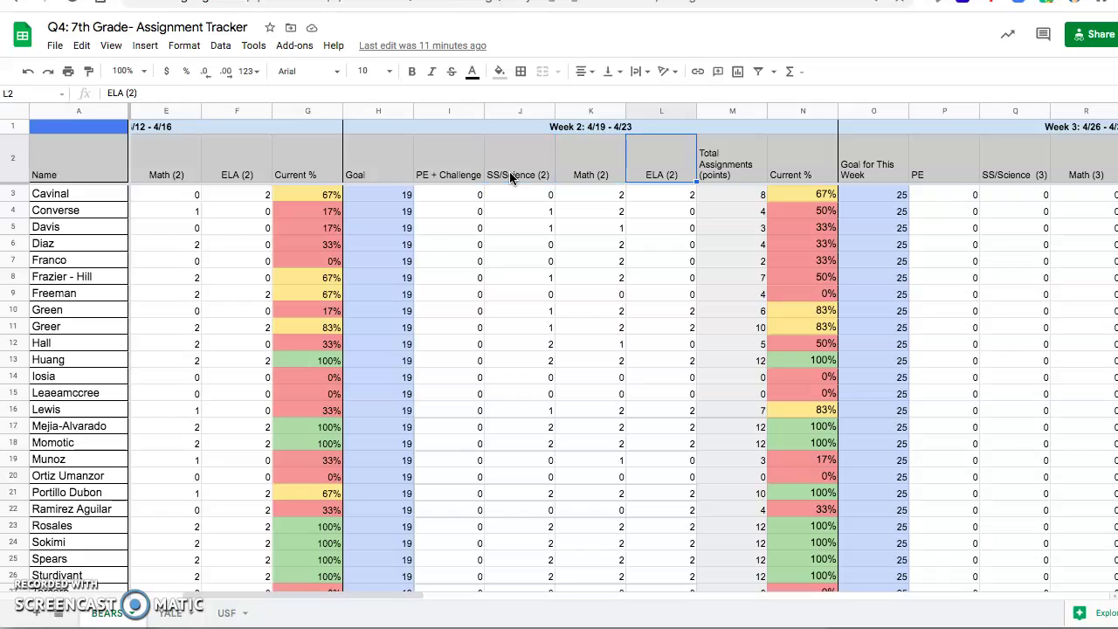
Examine the Week 2 Math, ELA and SS/Science scores of the first student in row 3
left_click(601, 196)
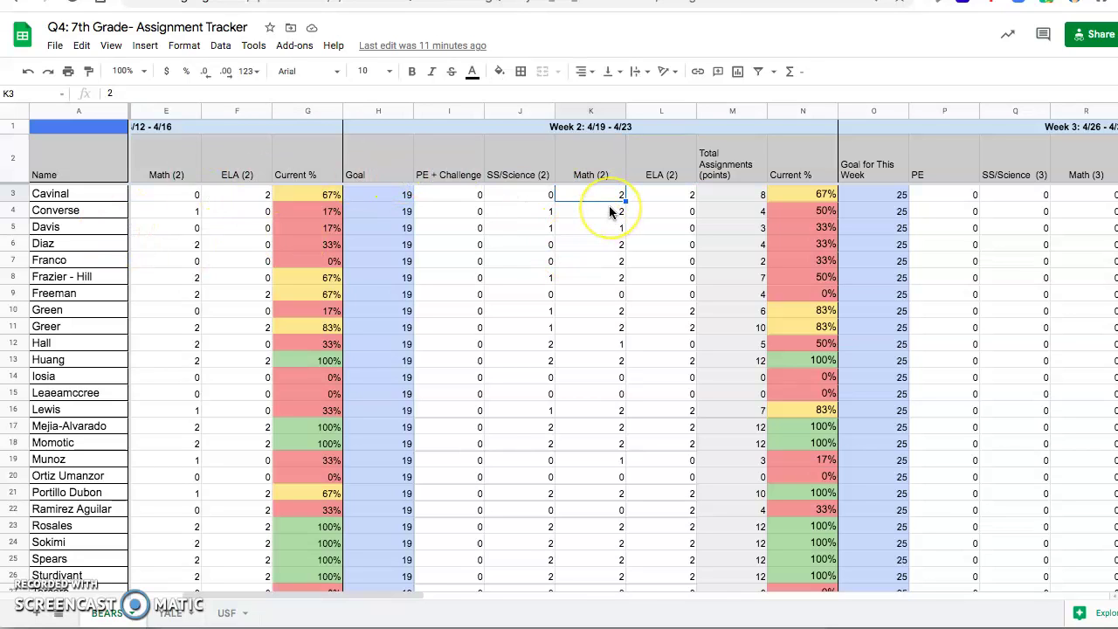
key("Right")
key("Left")
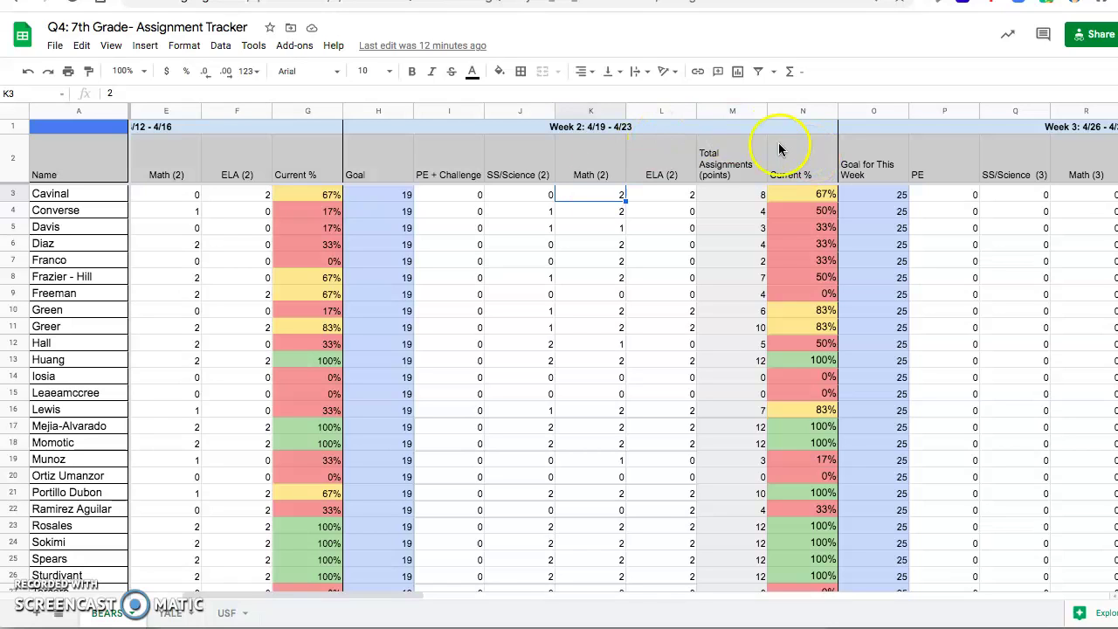
left_click(525, 196)
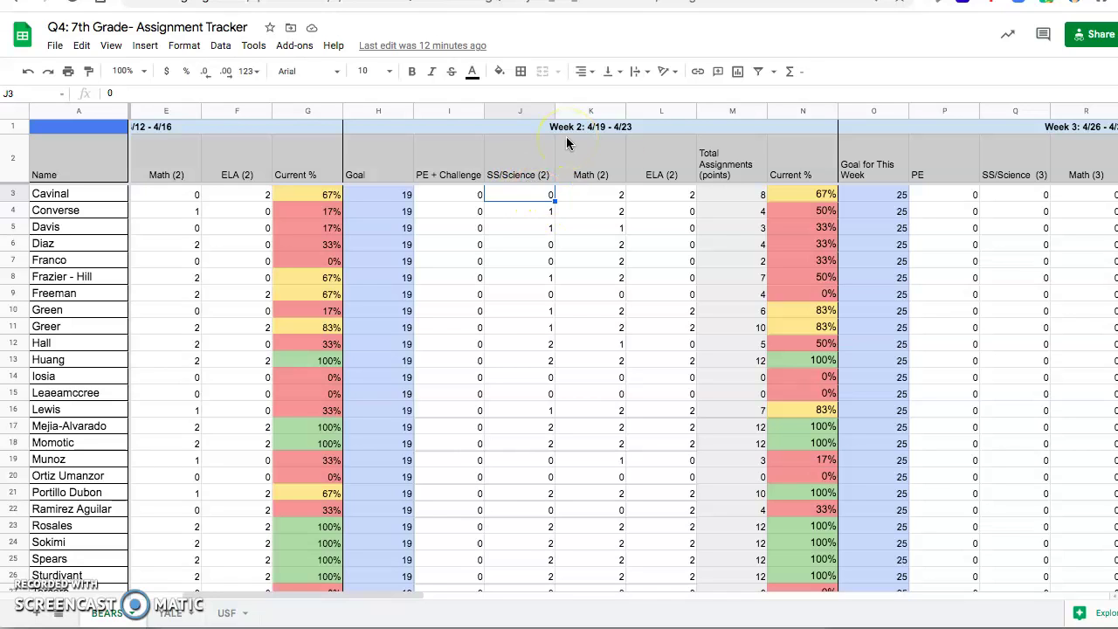
Examine the Week 2 Current % column and its color coding from row 3 down to row 13
left_click(800, 194)
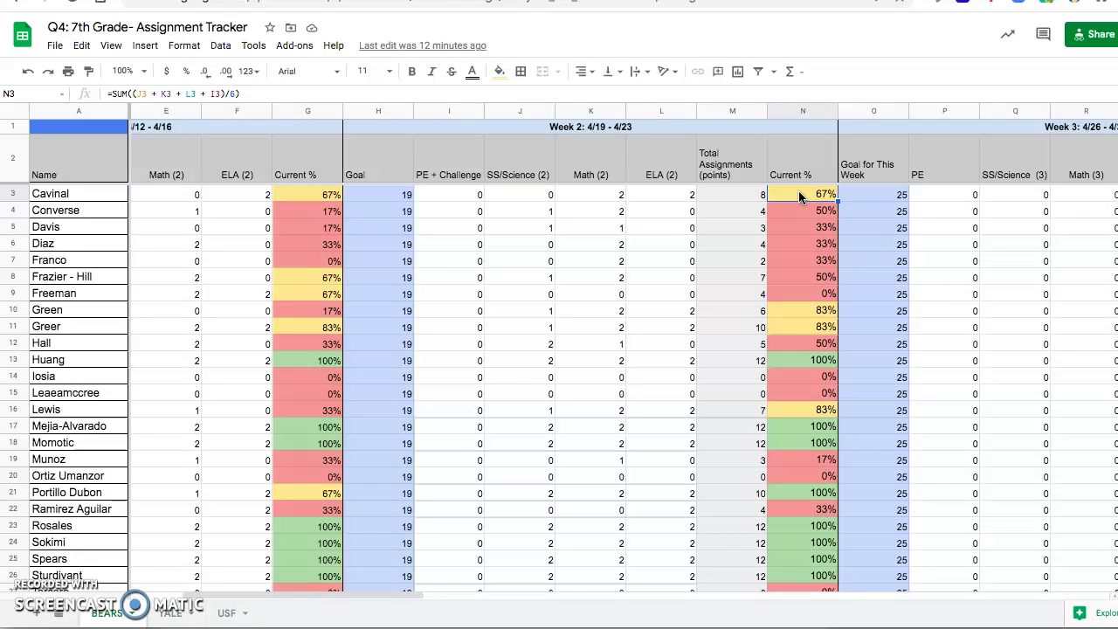
key("Down")
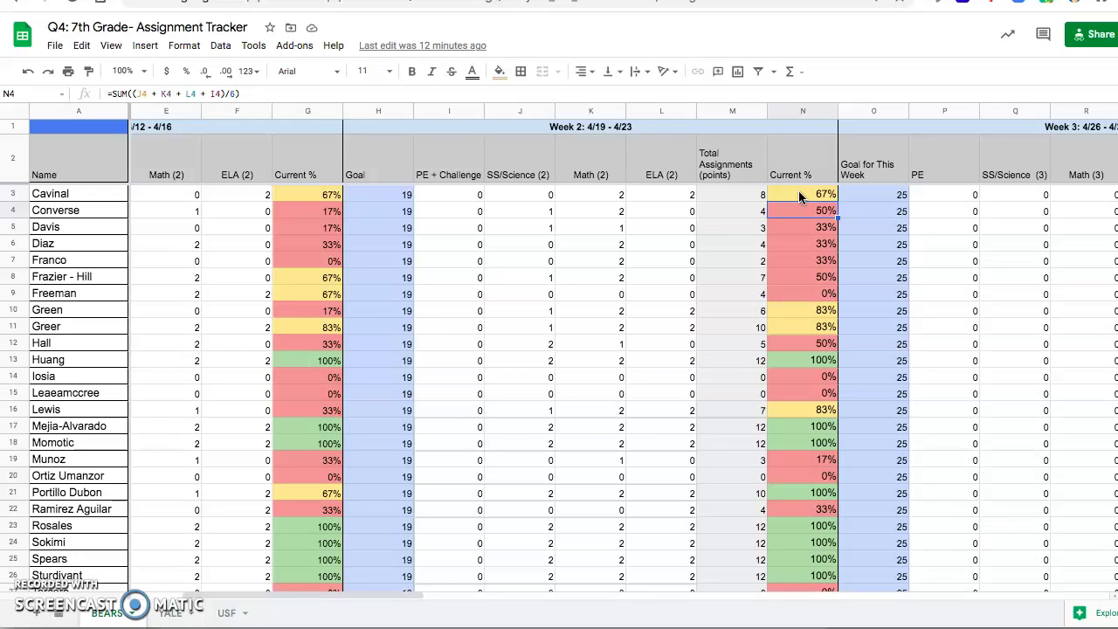
key("Up")
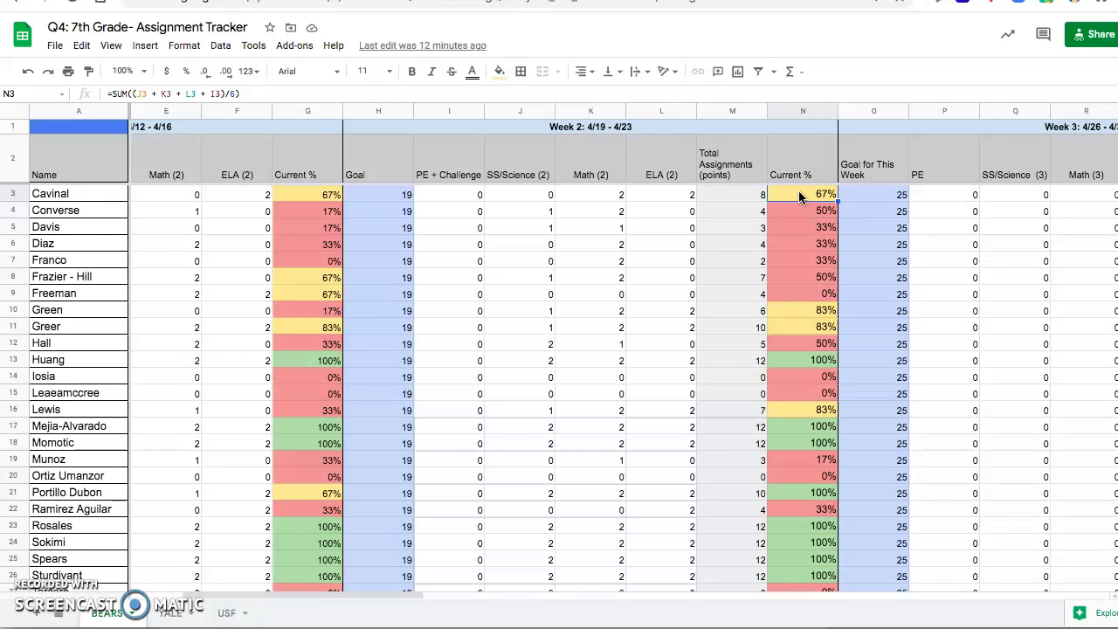
key("Down")
key("Down")
key("Down")
key("Down")
key("Down")
key("Down")
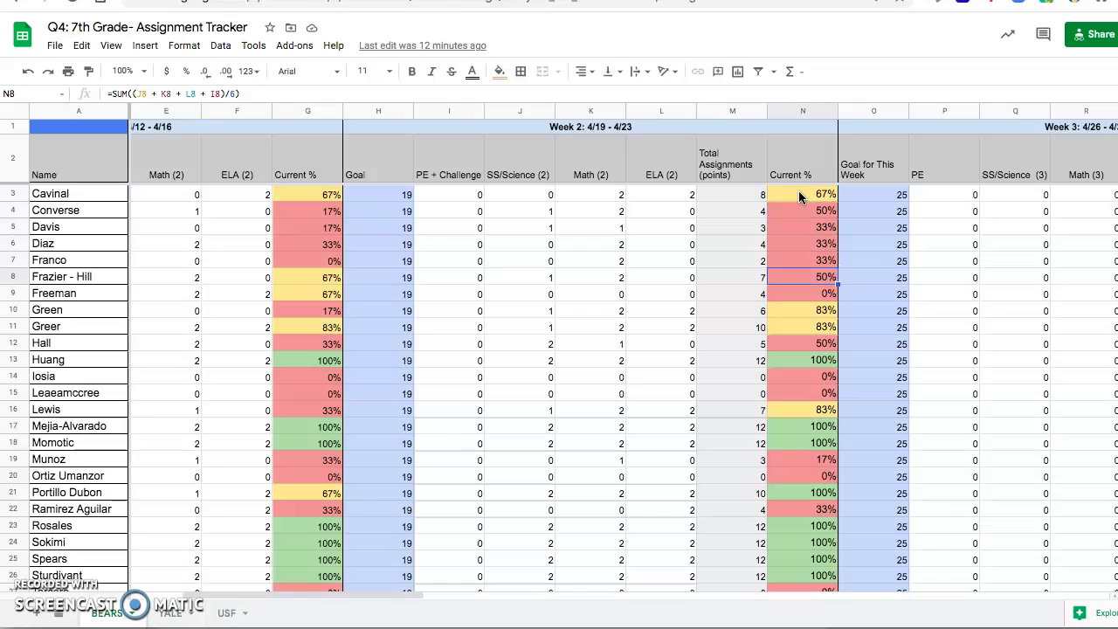
left_click(819, 364)
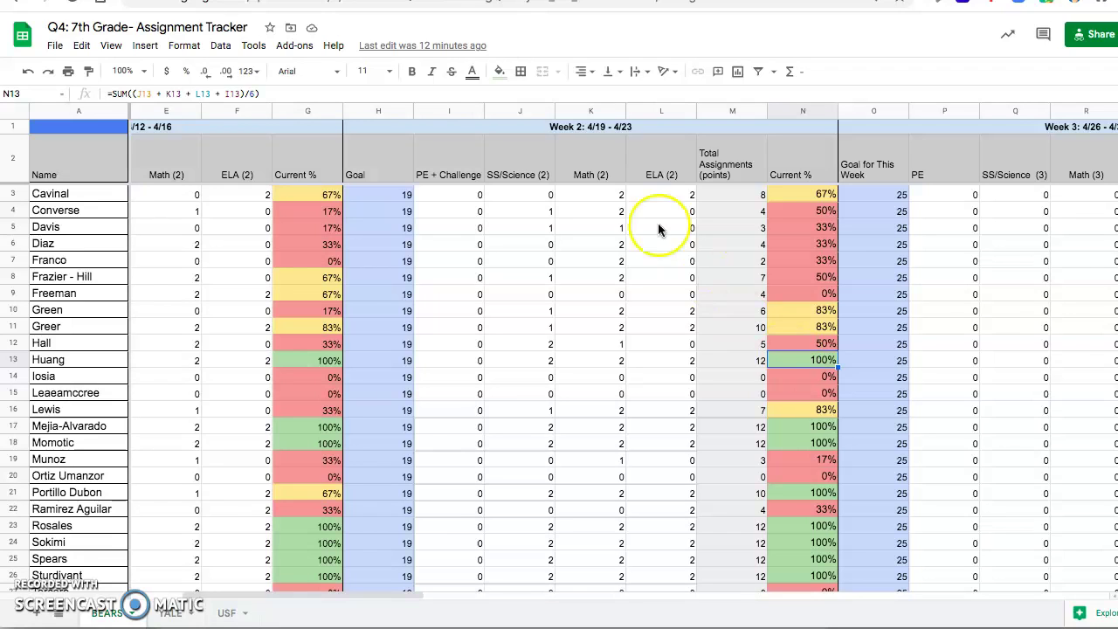
Check the Week 2 Math score in row 3, and trace row 10 from its Current % back to its SS/Science score
left_click(613, 195)
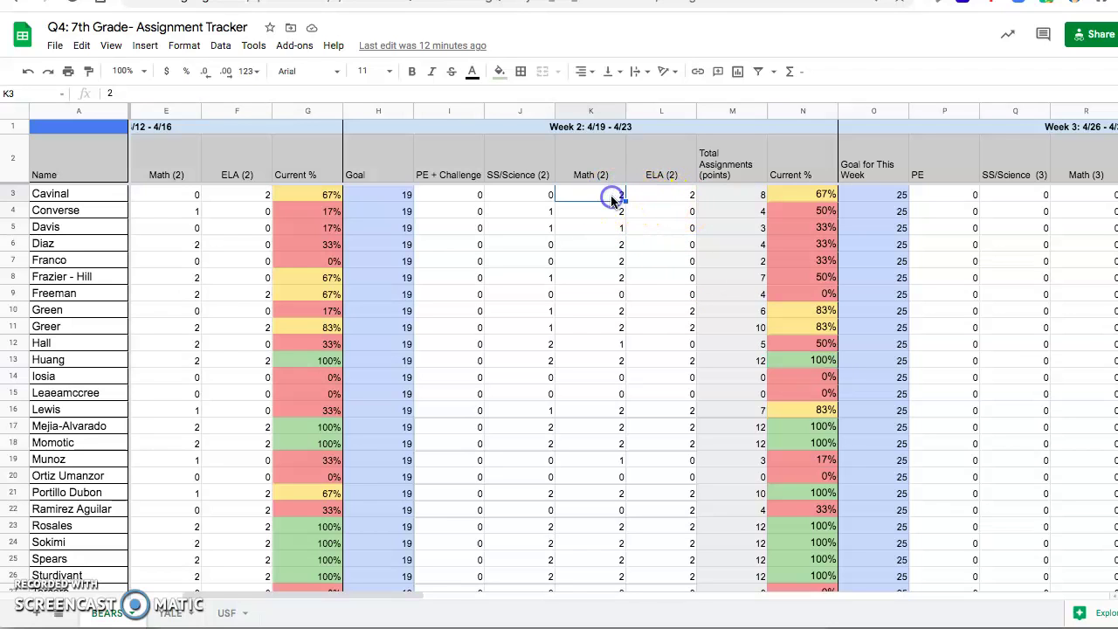
left_click(809, 310)
key("Left")
key("Left")
key("Left")
key("Left")
key("Left")
key("Right")
key("Right")
key("Left")
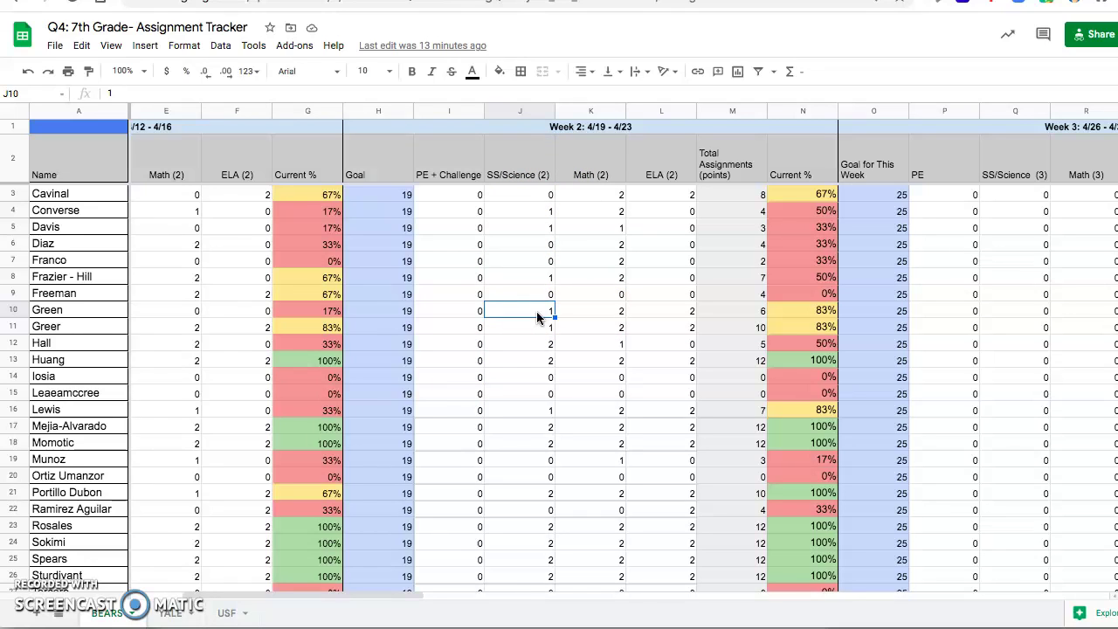
Compare row 10's Week 2 Math and ELA scores with its Current %, and return to its SS/Science score
key("Right")
key("Right")
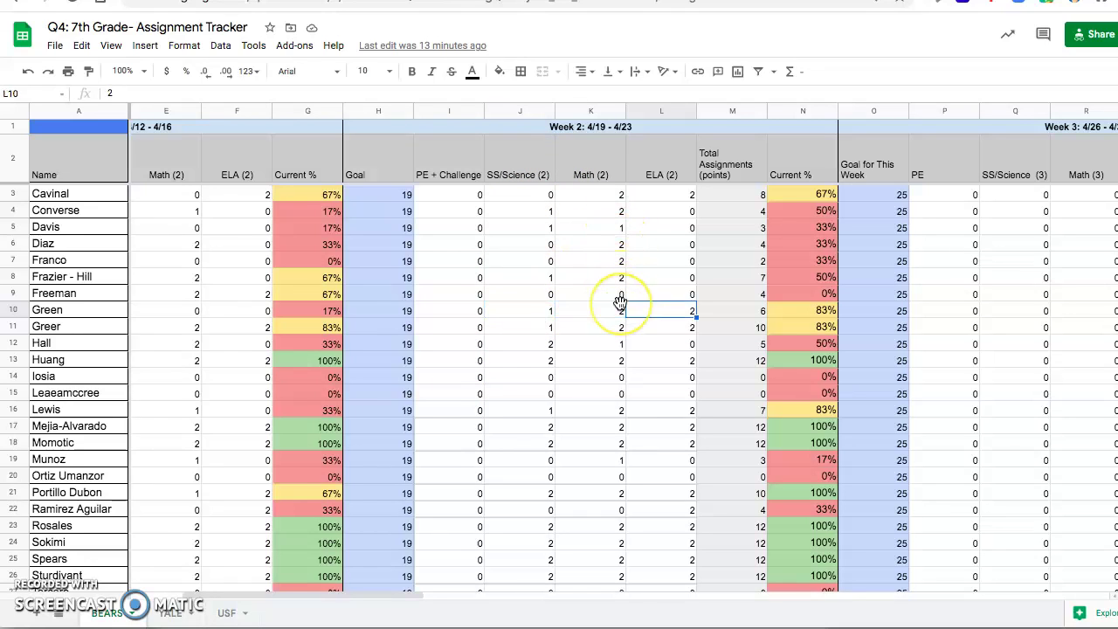
left_click(619, 302)
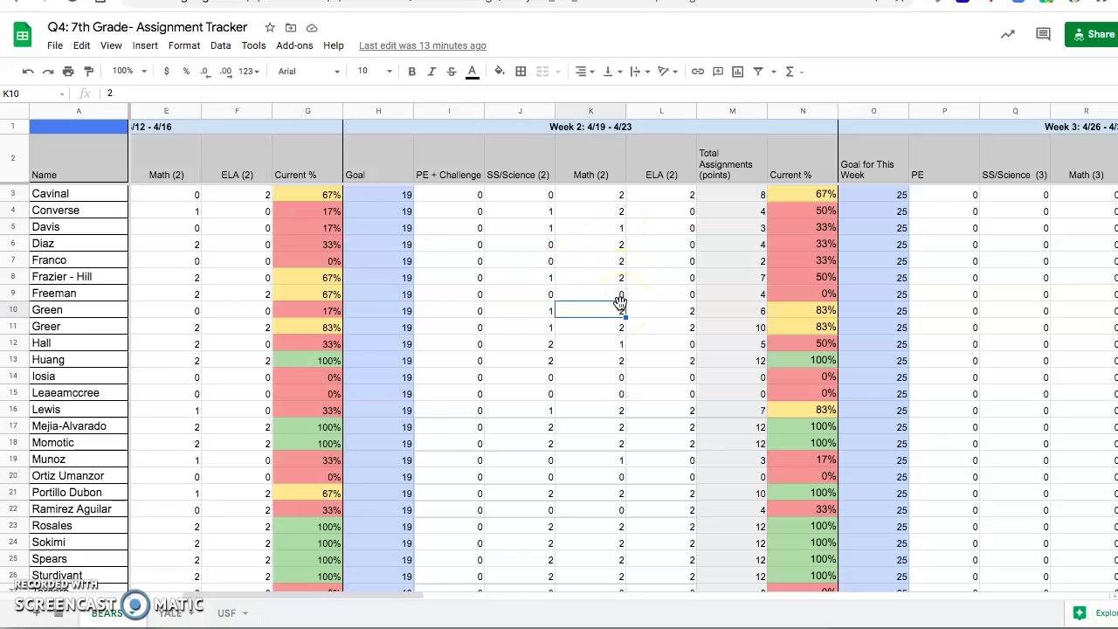
key("Right")
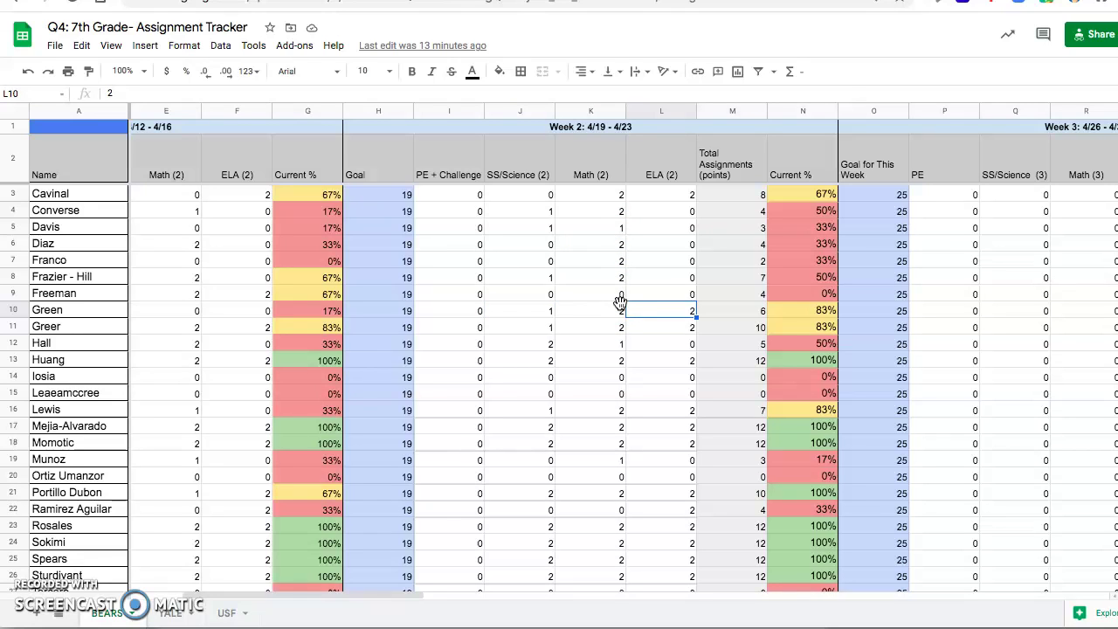
key("Right")
key("Right")
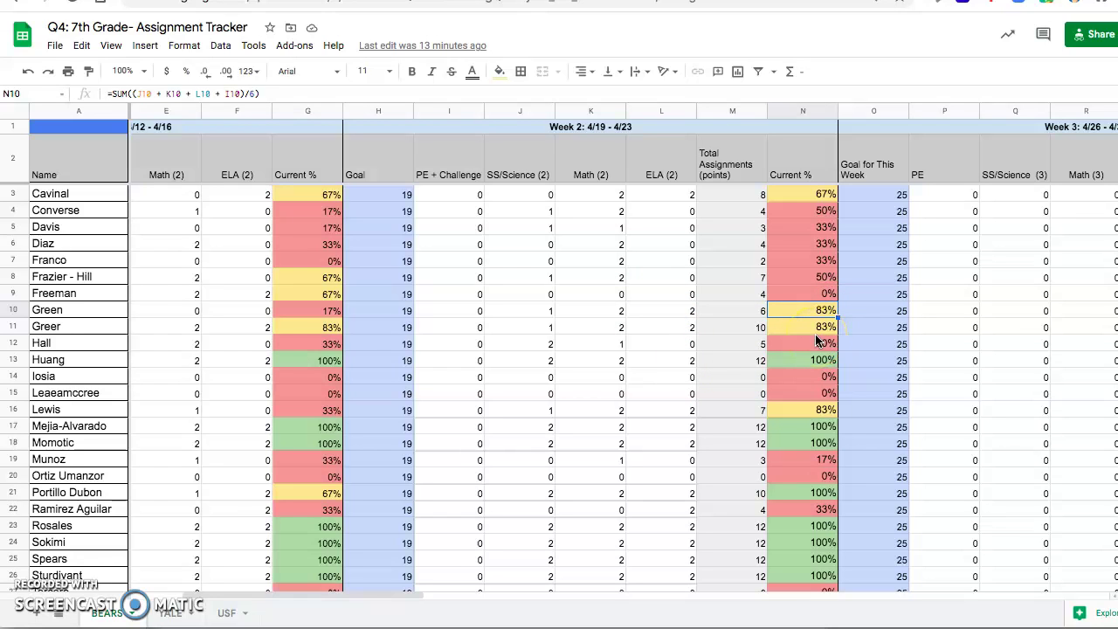
key("Left")
key("Left")
key("Left")
key("Left")
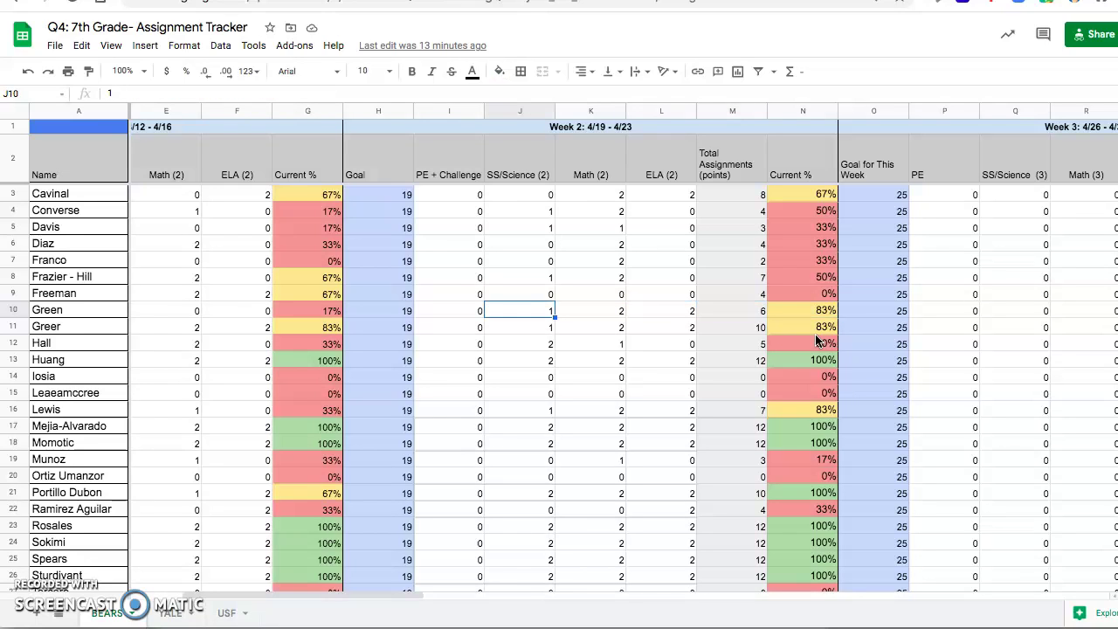